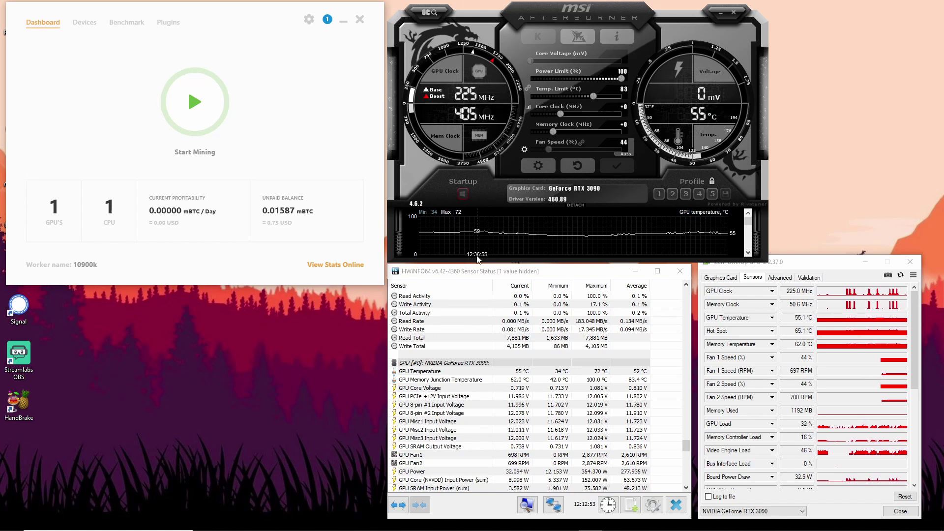
# Step: Check the GPU Memory Junction Temperature reading in GPU-Z, then bring up Afterburner's V/F curve editor
pyautogui.click(473, 272)
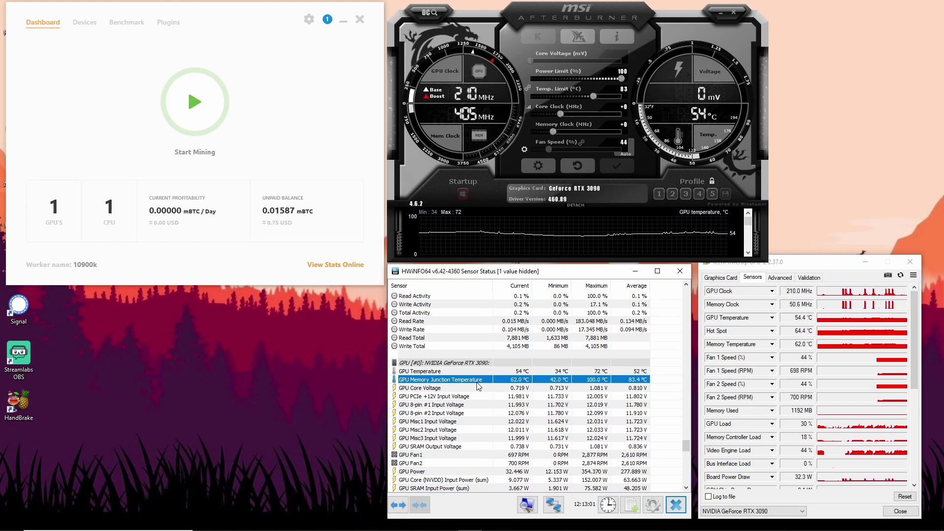
pyautogui.click(838, 268)
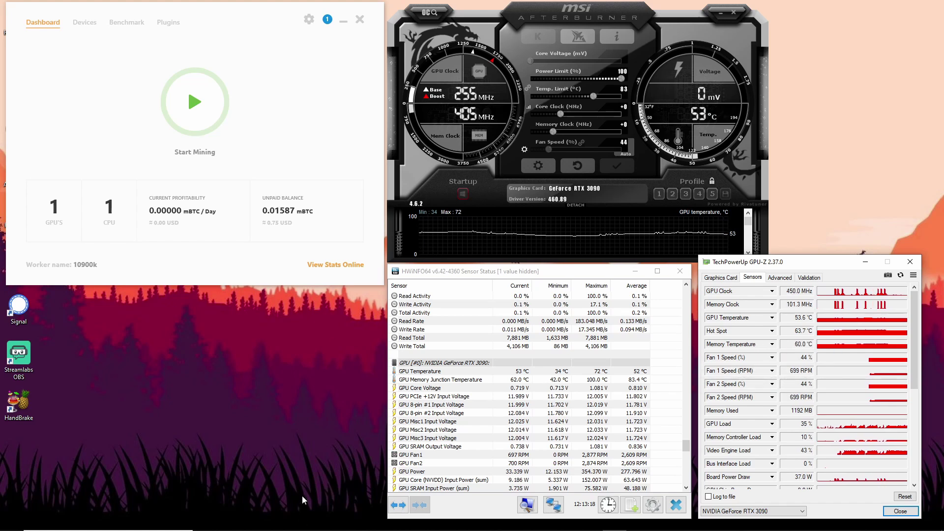
pyautogui.click(553, 12)
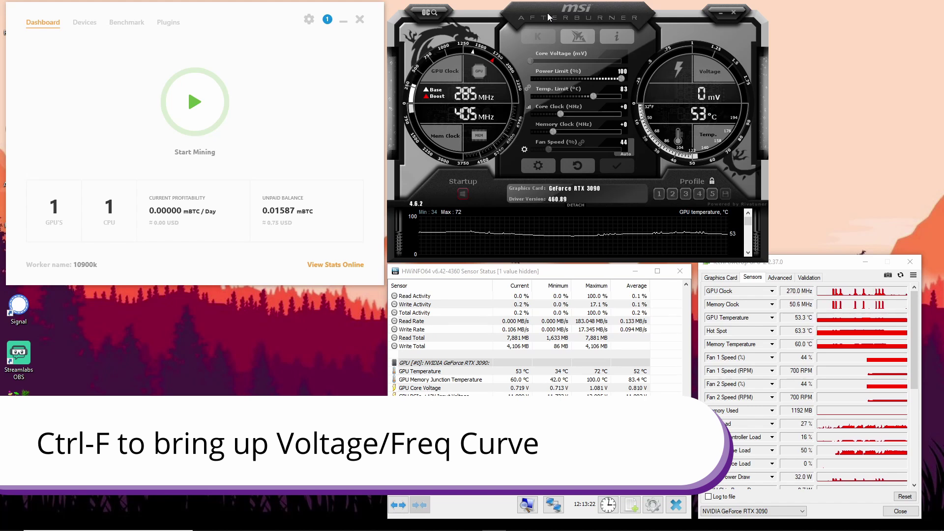
pyautogui.hotkey('ctrl', 'f')
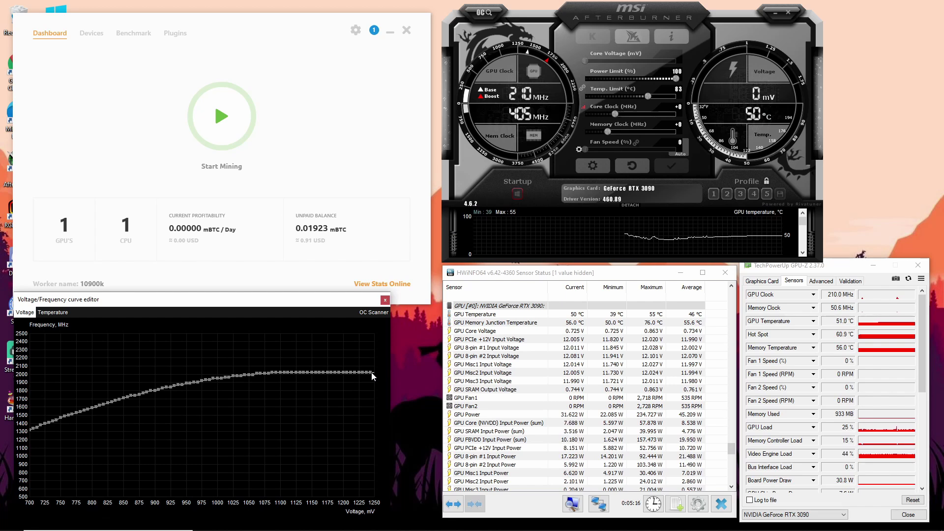
# Step: Lower the whole curve from the 1250 mV end and raise the 950 mV point to 1941 MHz
pyautogui.moveTo(372, 377); pyautogui.dragTo(372, 438)
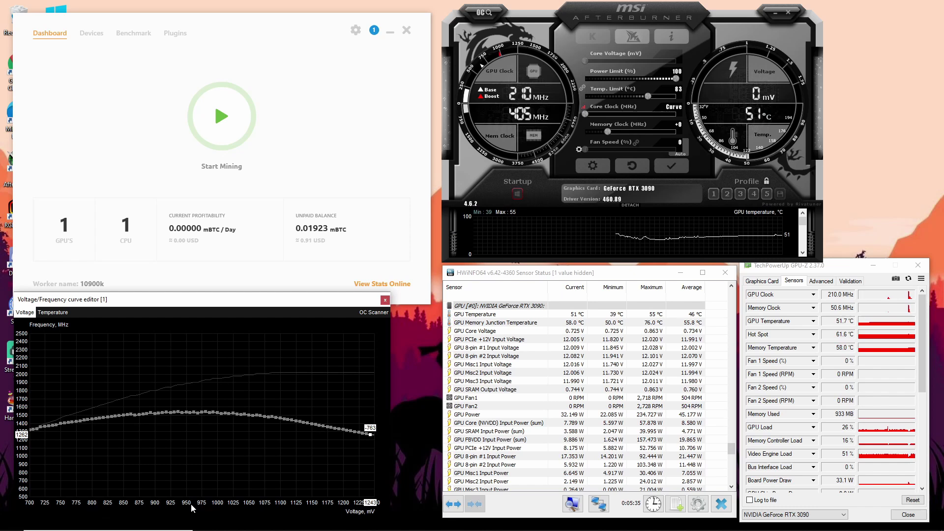
pyautogui.click(187, 412)
pyautogui.moveTo(187, 412); pyautogui.dragTo(188, 383)
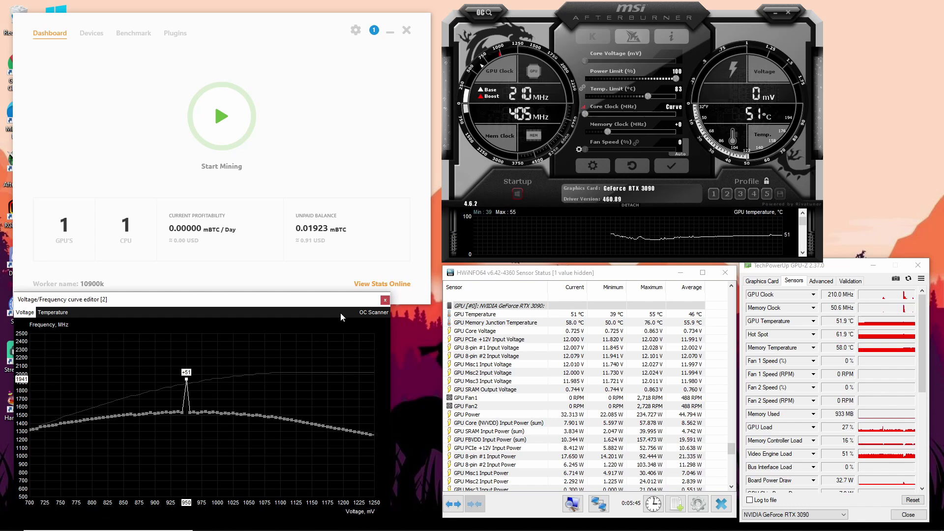
# Step: Apply the curve so it holds about 1941 MHz from 950 mV upward, then reopen the curve editor
pyautogui.click(385, 300)
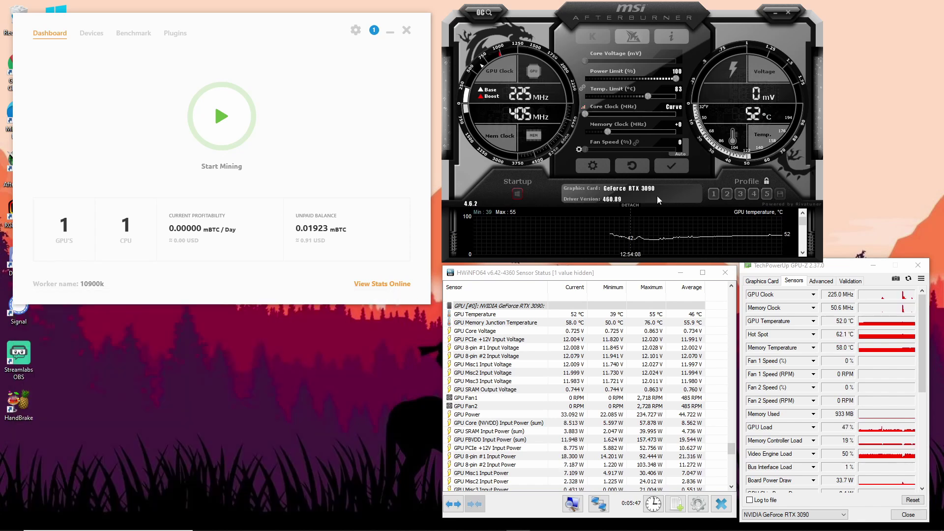
pyautogui.click(670, 166)
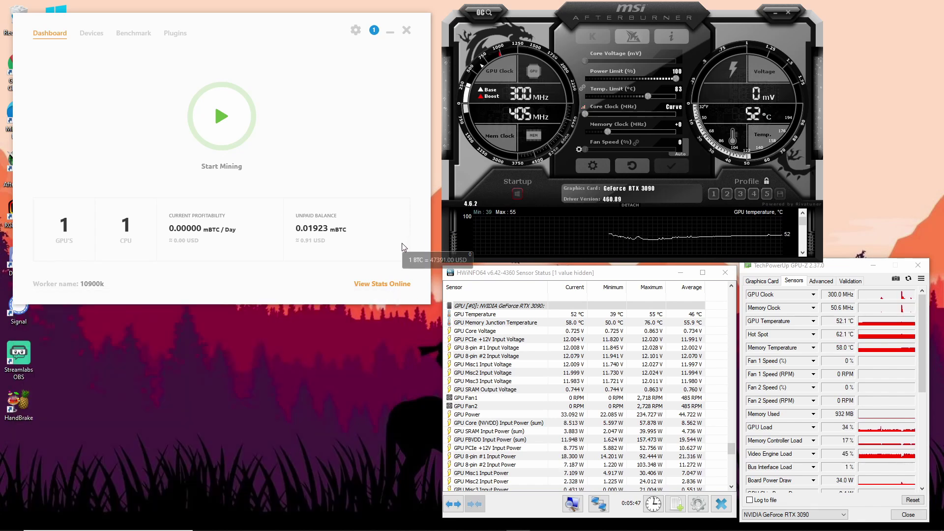
pyautogui.hotkey('ctrl', 'f')
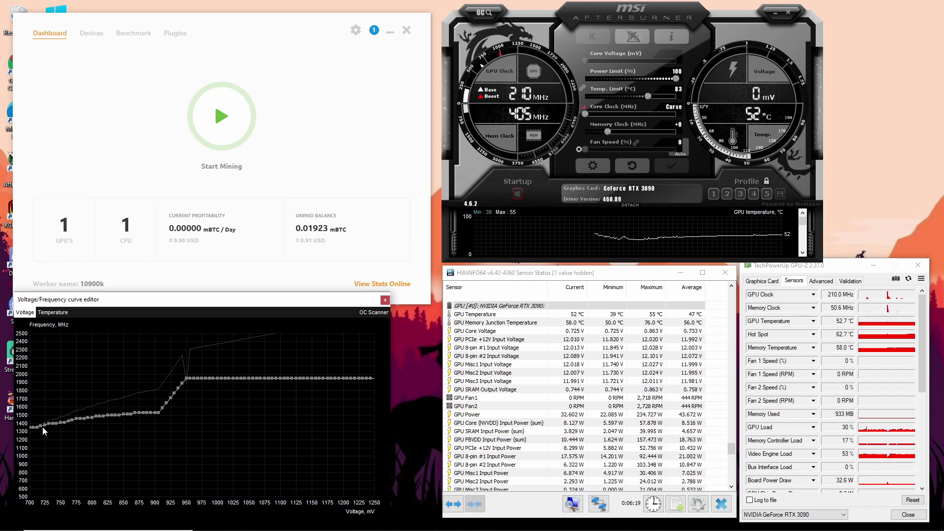
# Step: Lower the curve from the 1250 mV end and raise the 725 mV point to about 998 MHz
pyautogui.moveTo(44, 426); pyautogui.dragTo(55, 479)
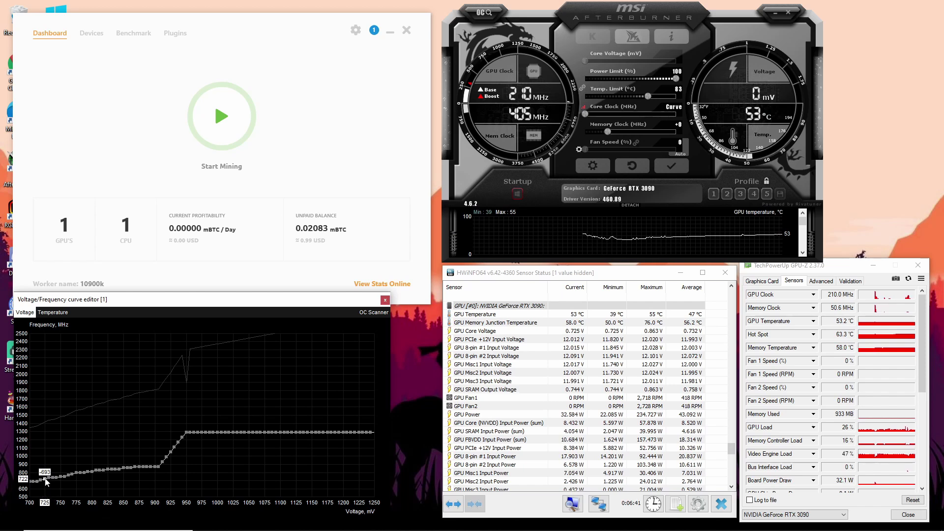
pyautogui.moveTo(45, 481); pyautogui.dragTo(46, 455)
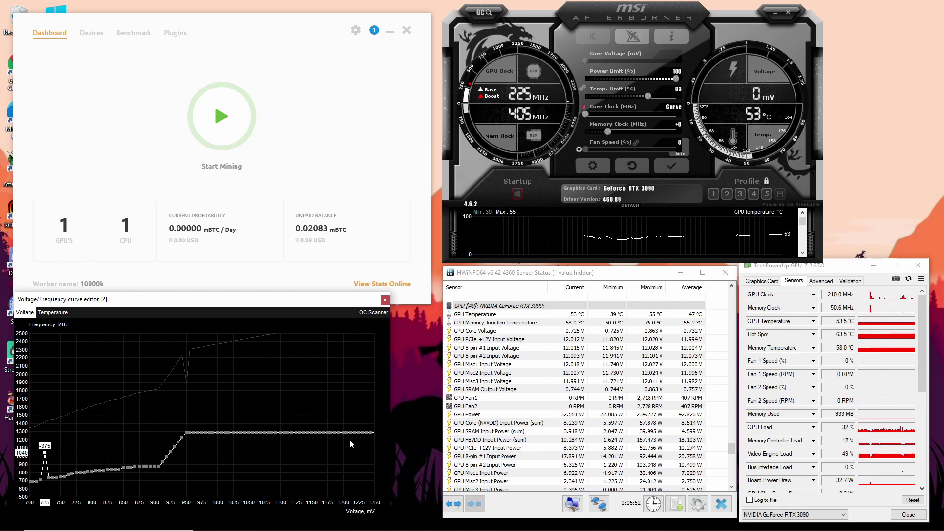
pyautogui.moveTo(370, 433); pyautogui.dragTo(370, 503)
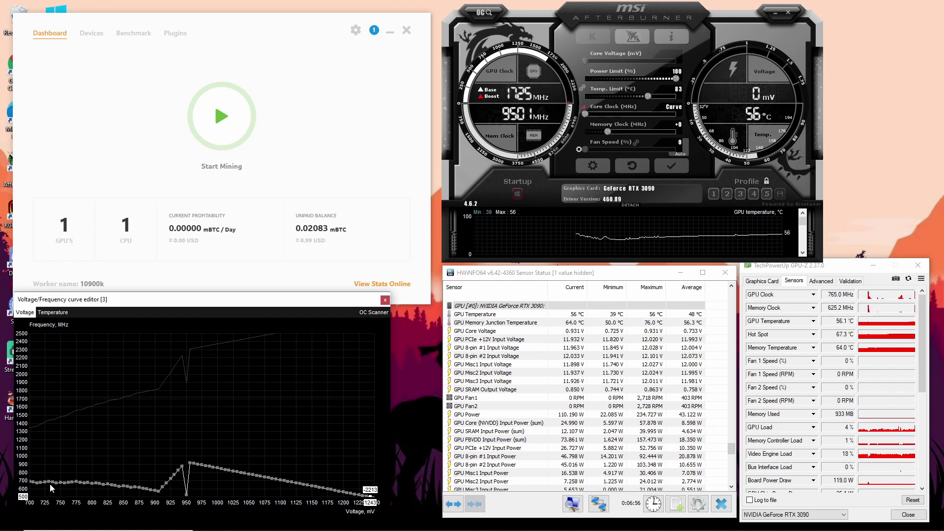
pyautogui.moveTo(45, 486); pyautogui.dragTo(45, 456)
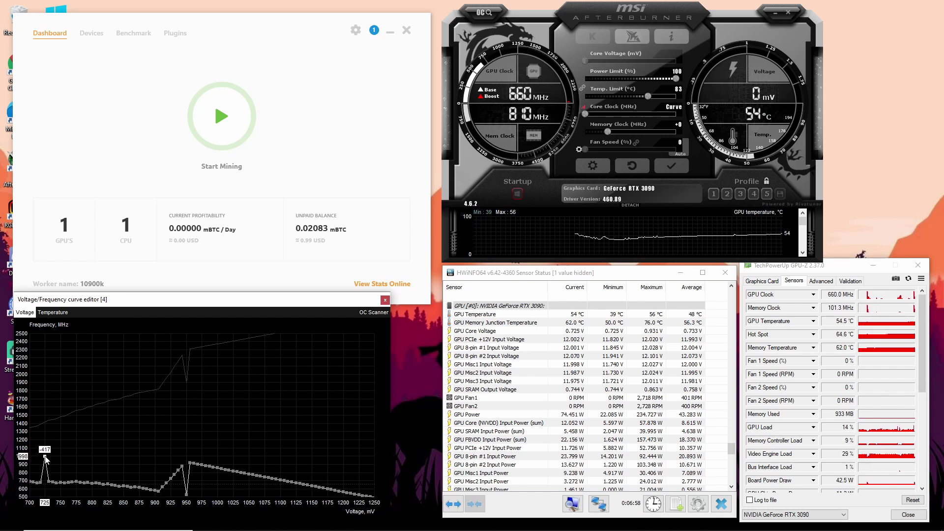
pyautogui.click(385, 300)
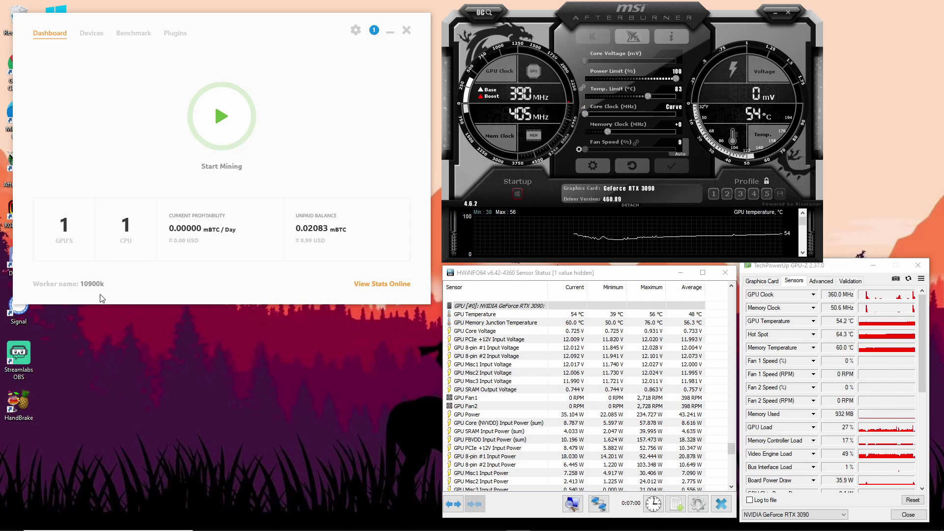
# Step: Recheck the flattened voltage/frequency curve in the curve editor
pyautogui.hotkey('ctrl', 'f')
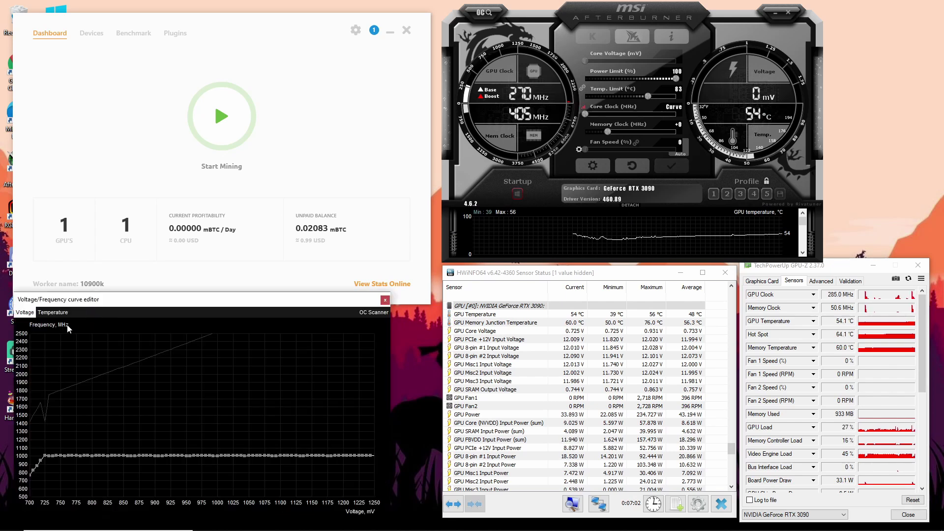
pyautogui.click(151, 460)
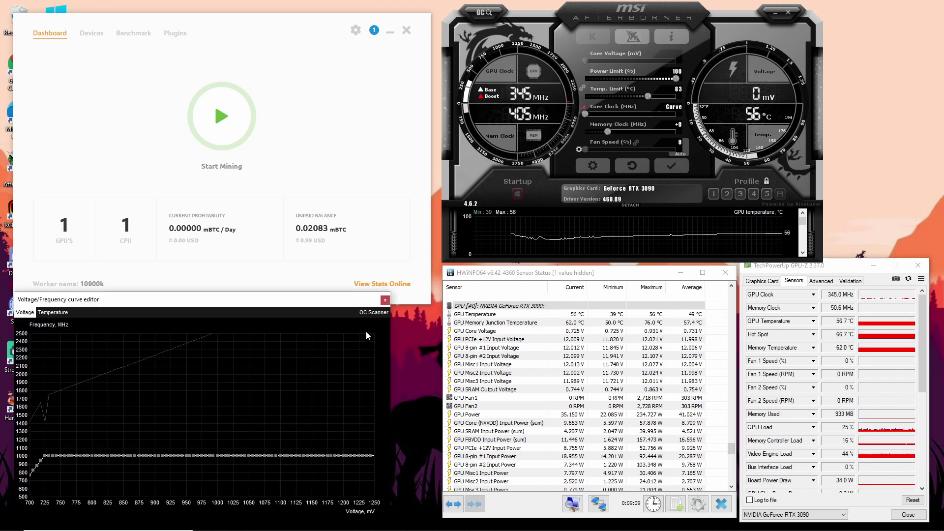
pyautogui.click(389, 302)
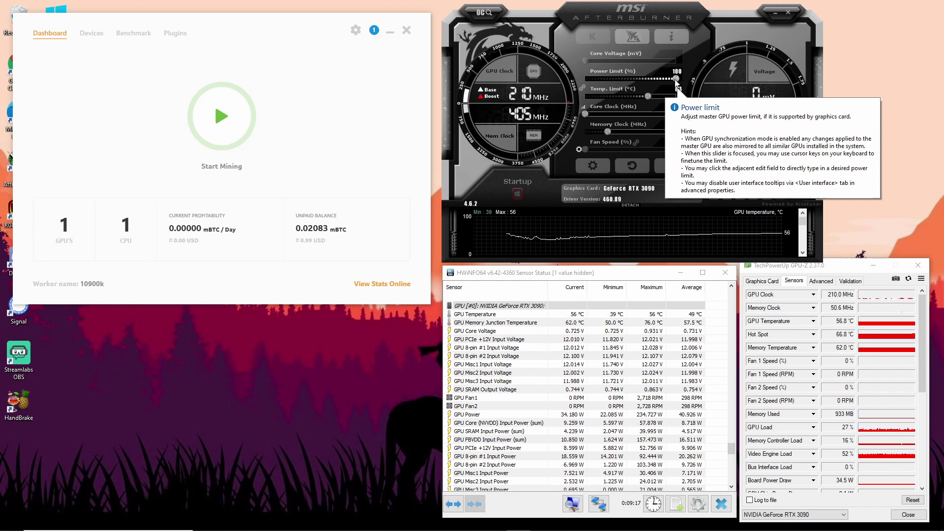
pyautogui.hotkey('ctrl', 'f')
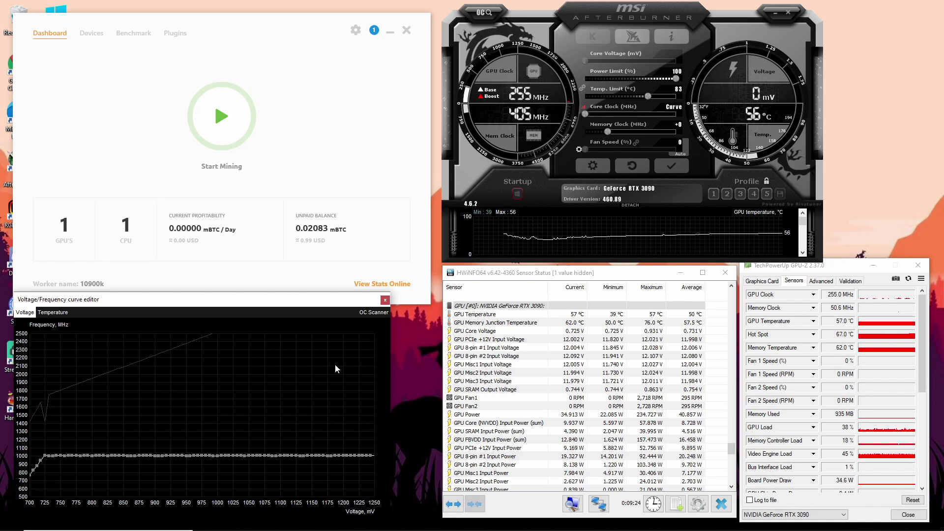
pyautogui.click(386, 302)
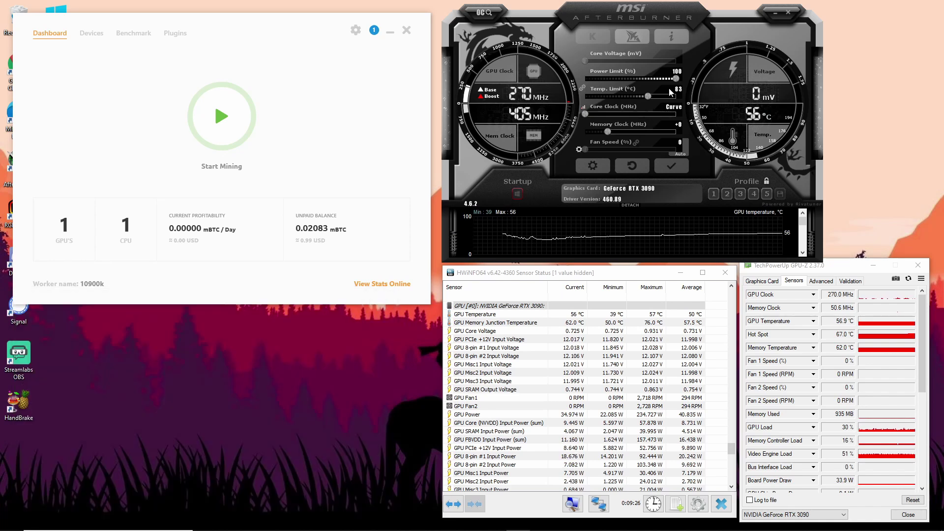
# Step: Lower the Power Limit slider from 100% to 78% and confirm the curve is unchanged
pyautogui.moveTo(676, 77); pyautogui.dragTo(665, 78)
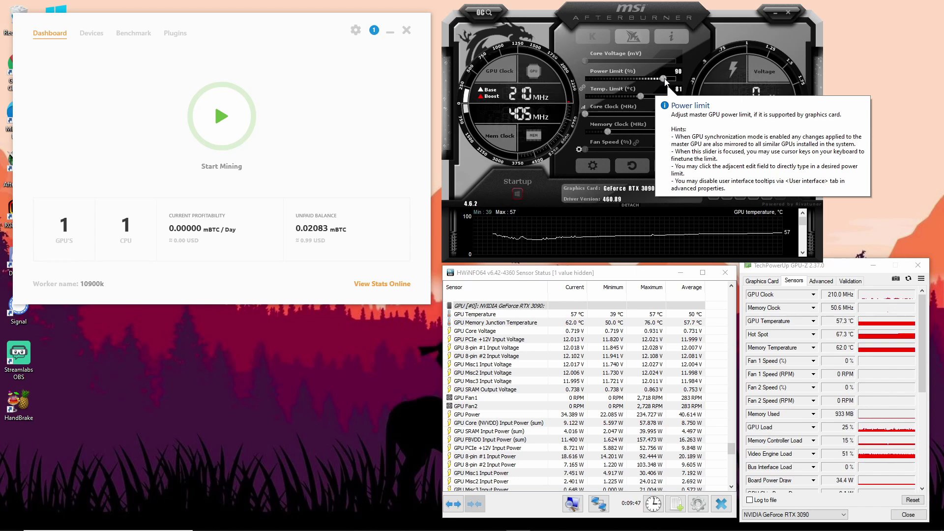
pyautogui.moveTo(665, 81); pyautogui.dragTo(651, 76)
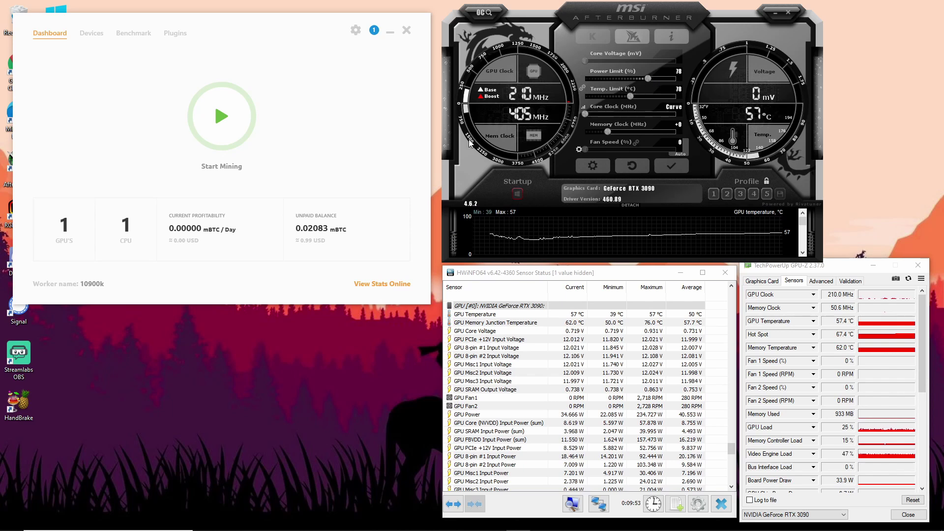
pyautogui.click(584, 106)
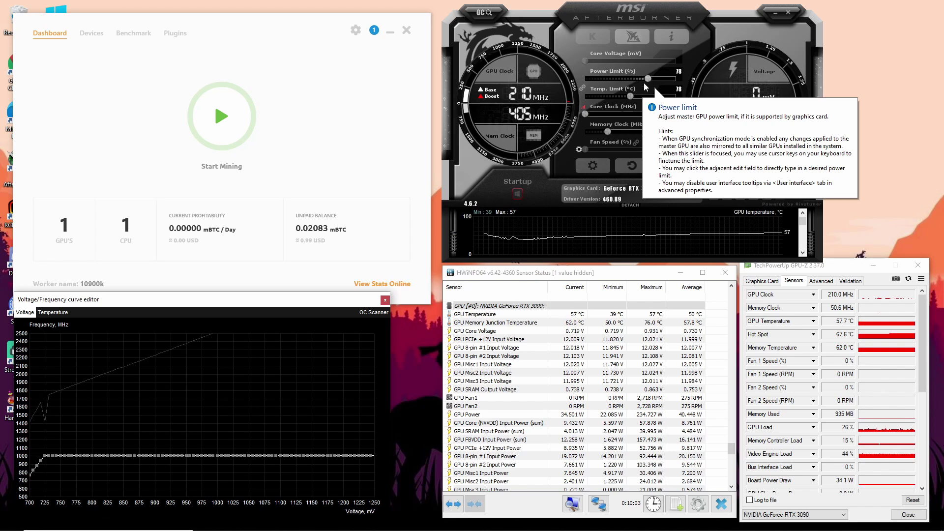
pyautogui.click(385, 300)
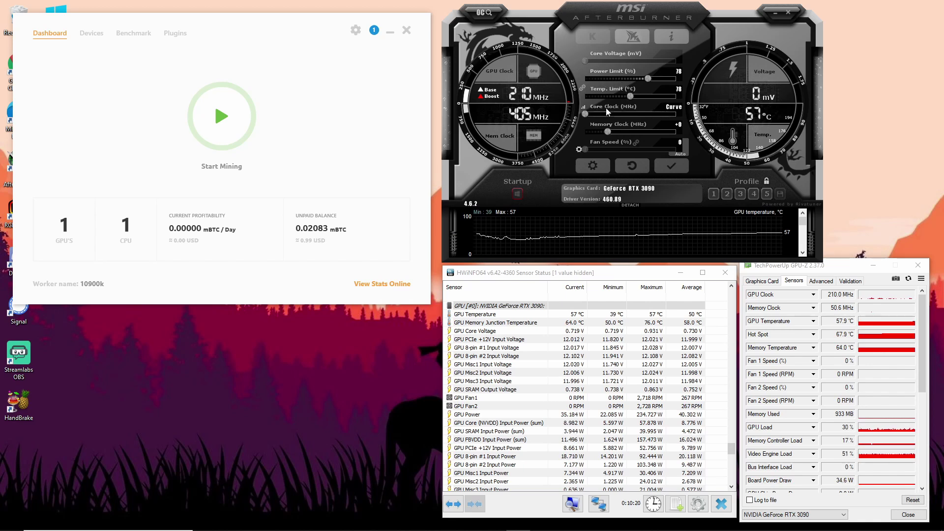
# Step: Review the flattened curve once more and lower the memory clock offset to -502 MHz
pyautogui.hotkey('ctrl', 'f')
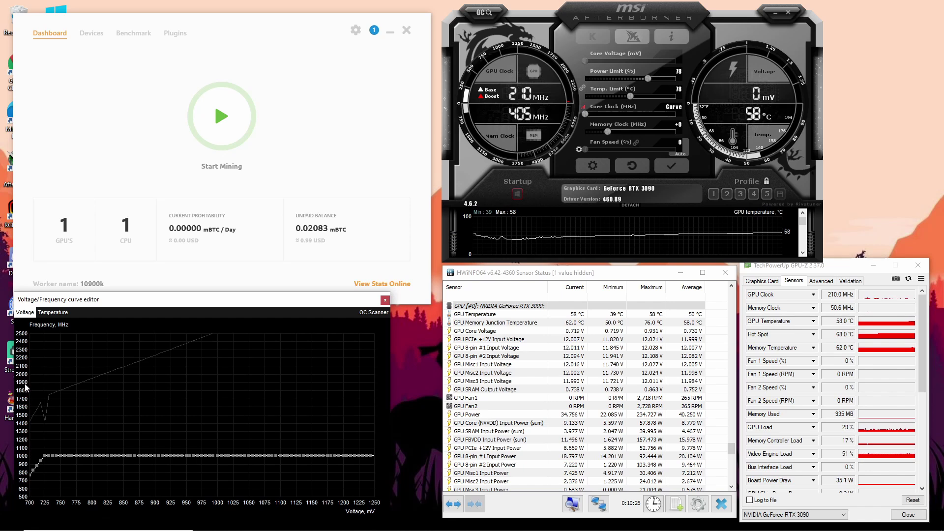
pyautogui.click(385, 300)
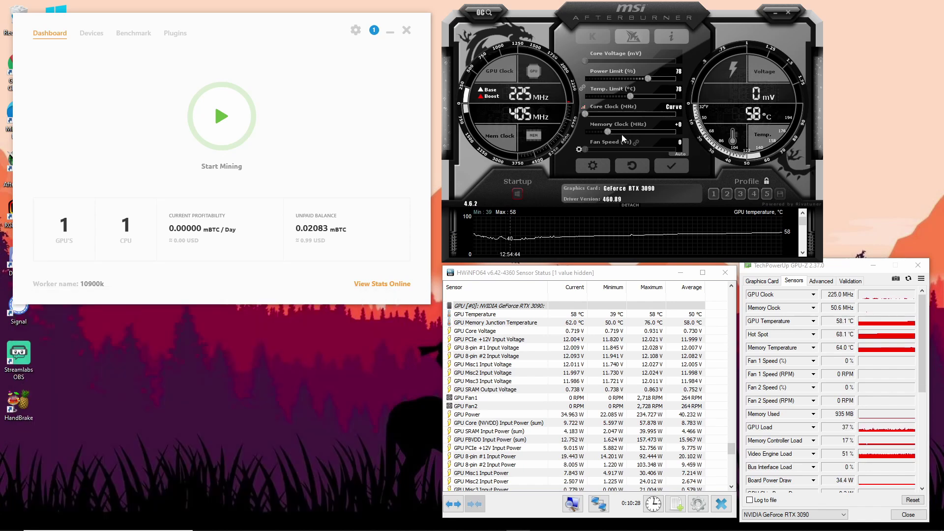
pyautogui.click(678, 110)
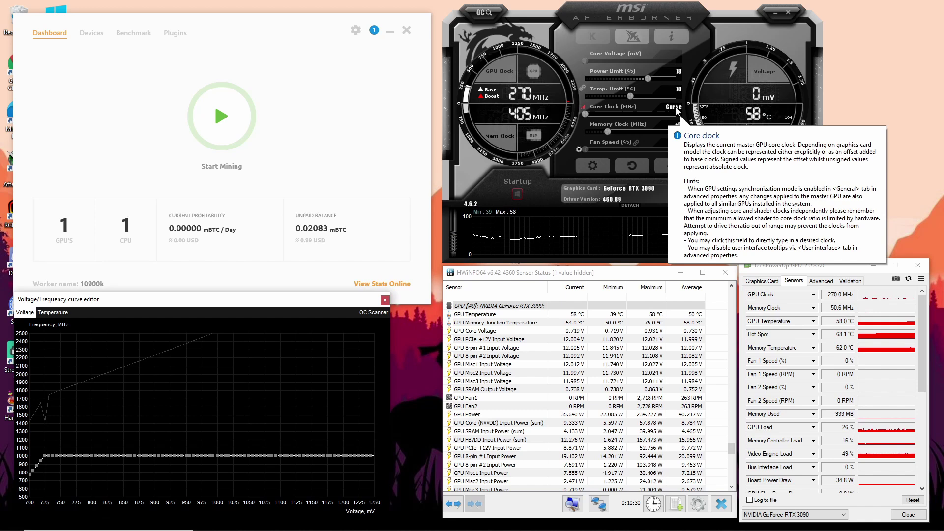
pyautogui.click(385, 300)
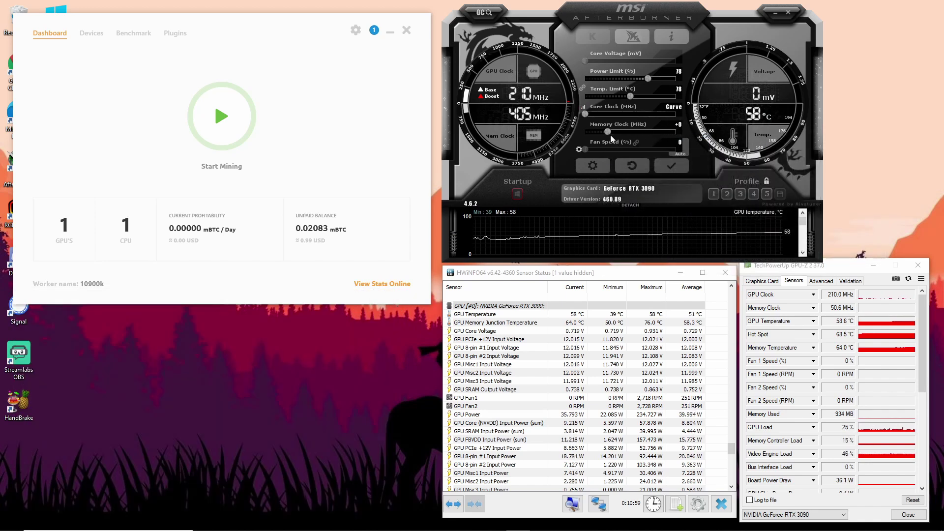
pyautogui.moveTo(608, 132)
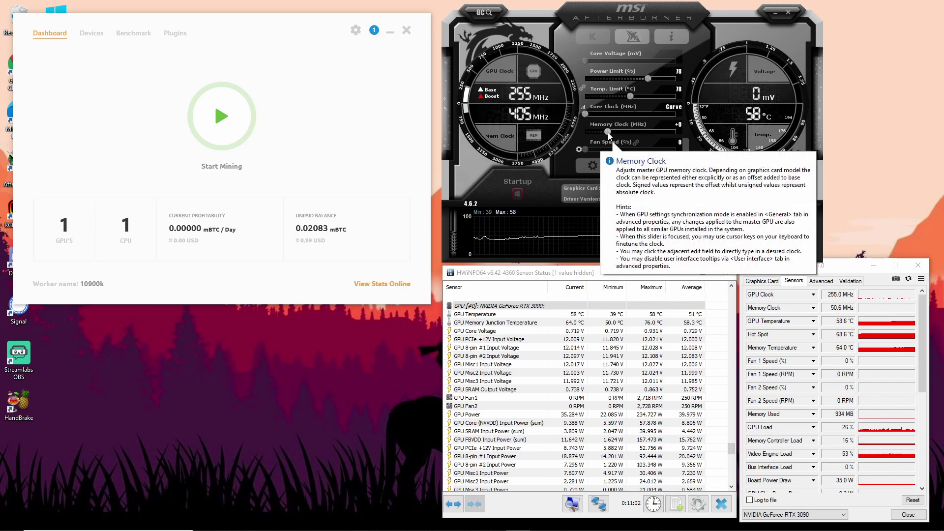
pyautogui.moveTo(608, 131); pyautogui.dragTo(586, 132)
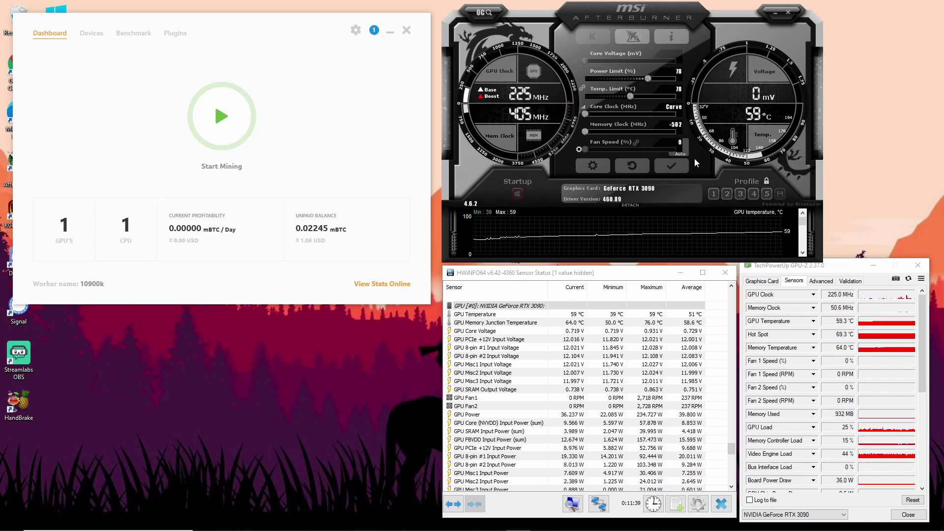
# Step: Enable user-defined software automatic fan control in the Afterburner fan settings
pyautogui.click(592, 166)
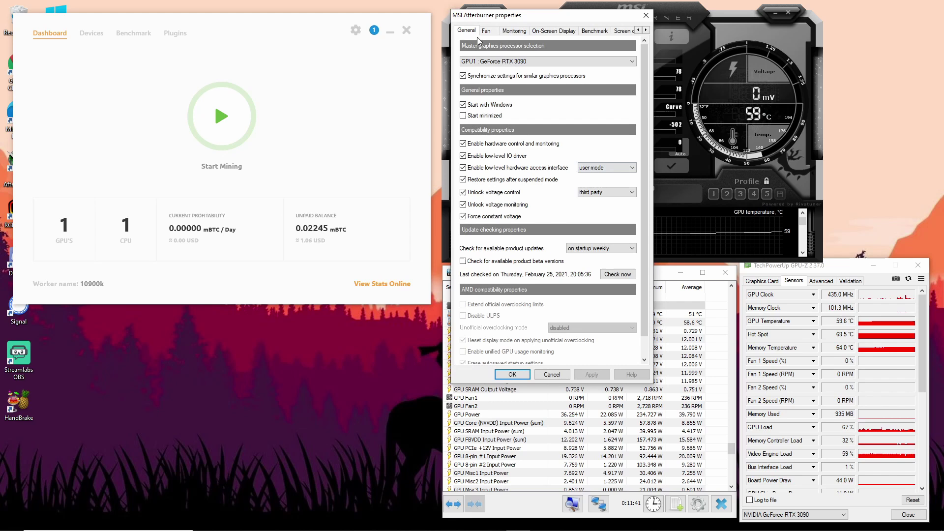
pyautogui.click(486, 31)
pyautogui.moveTo(527, 17); pyautogui.dragTo(308, 93)
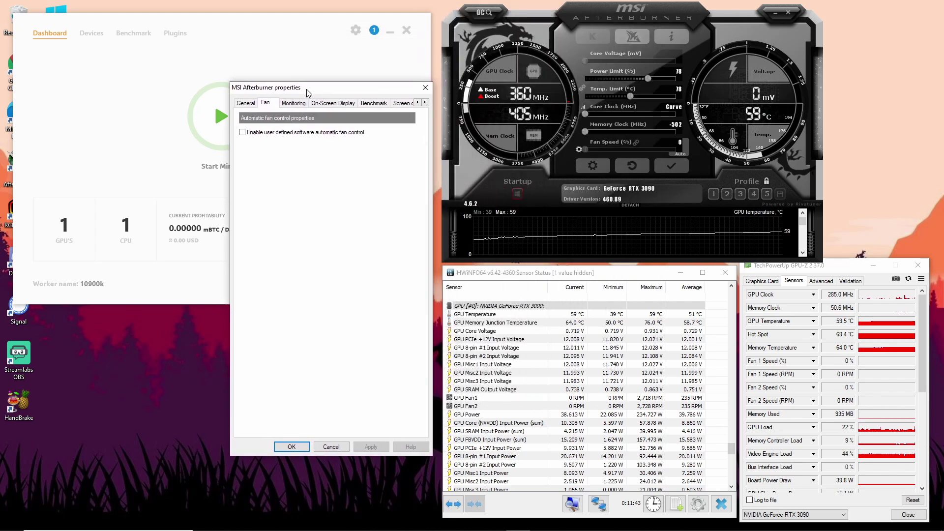
pyautogui.click(245, 133)
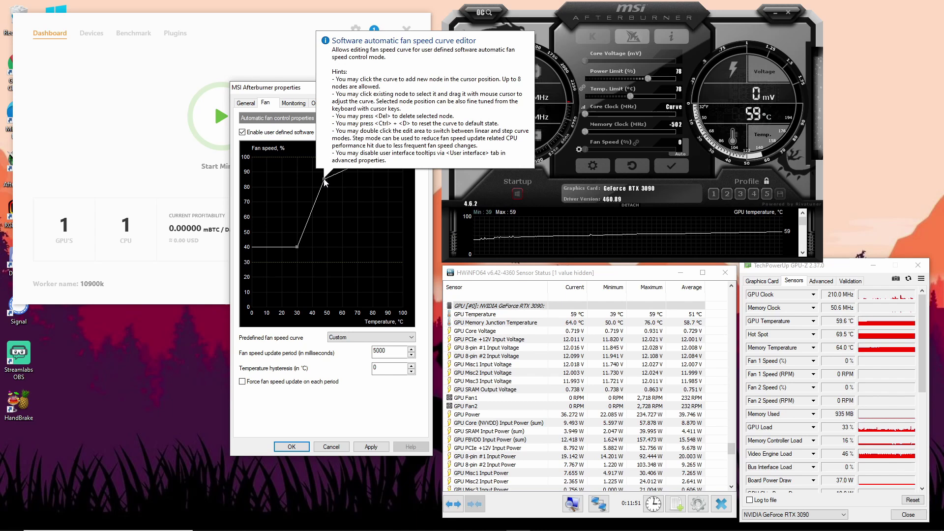
# Step: Reshape the fan curve's middle points so it reaches about 81% near 49 °C
pyautogui.moveTo(324, 180); pyautogui.dragTo(325, 214)
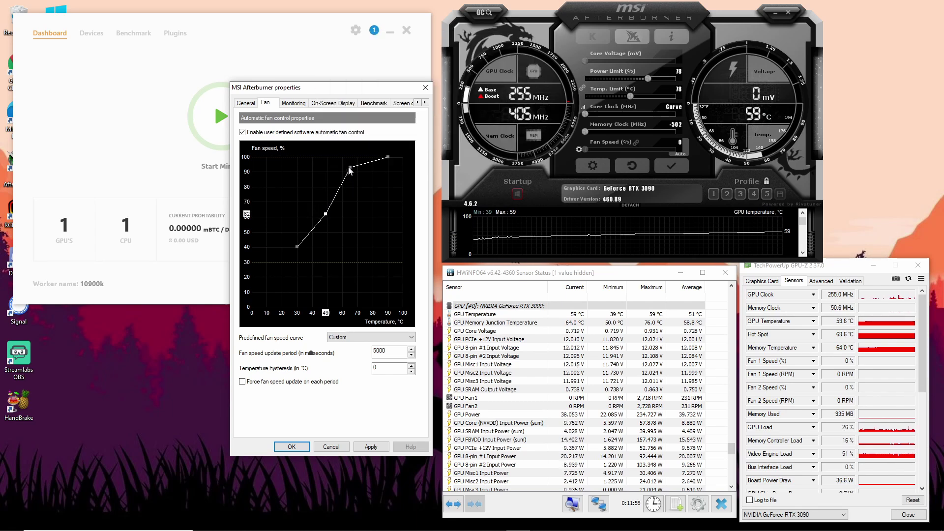
pyautogui.moveTo(350, 168); pyautogui.dragTo(327, 221)
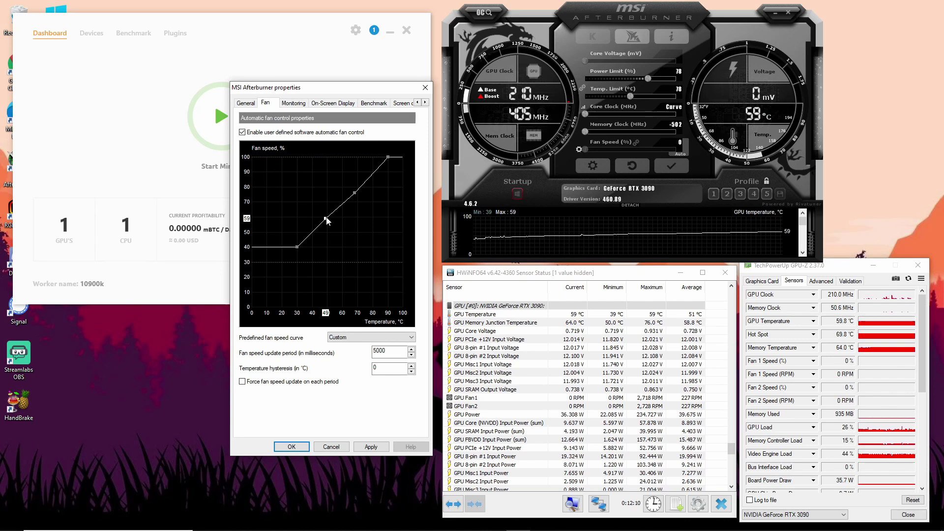
pyautogui.moveTo(326, 219); pyautogui.dragTo(356, 176)
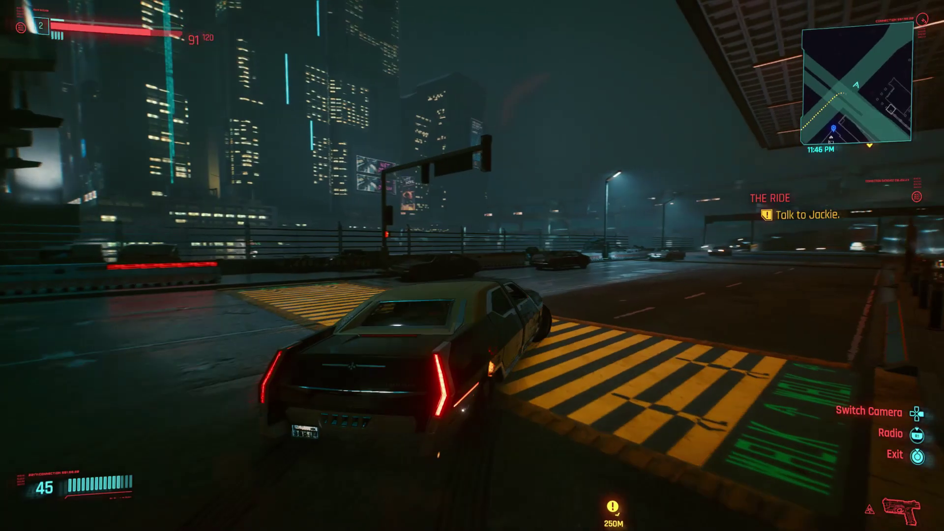
# Step: Drive the car down the ramp and through the tunnel, braking at the intersection
pyautogui.press('w')
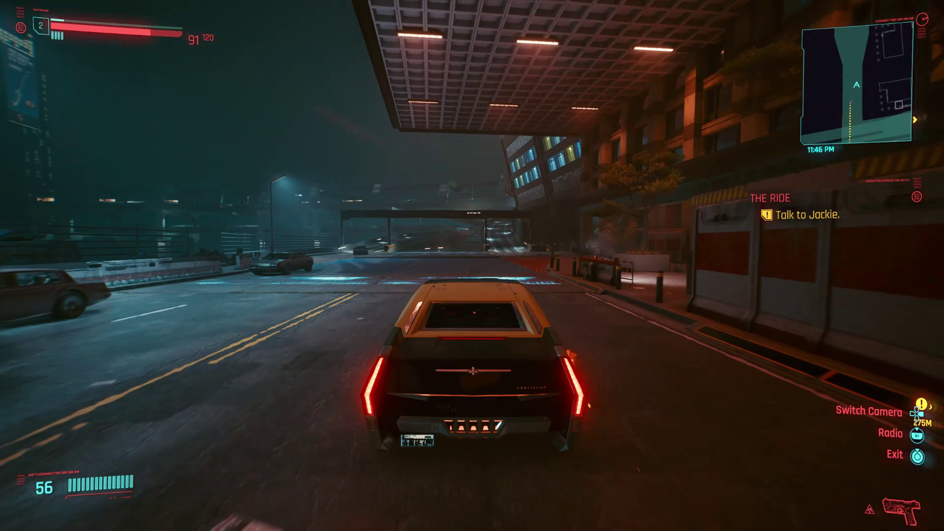
pyautogui.press('w')
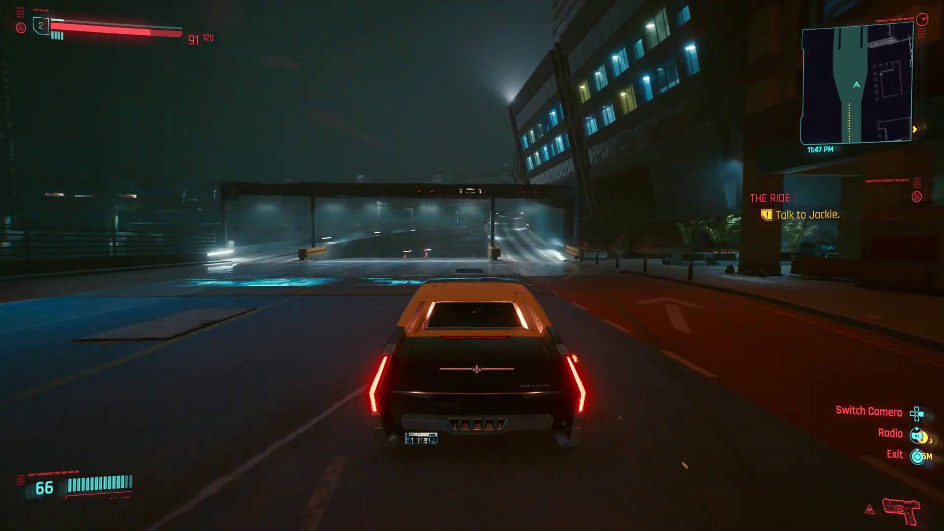
pyautogui.press('w')
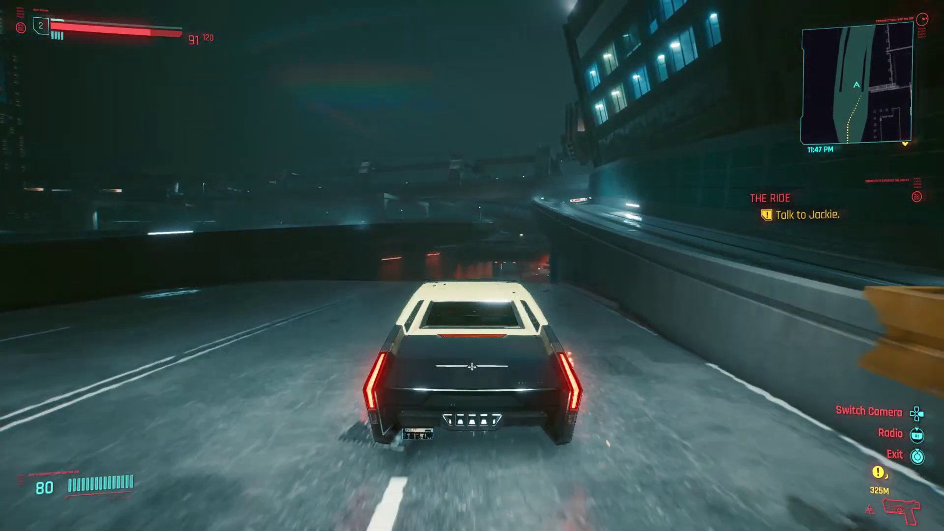
pyautogui.press('w')
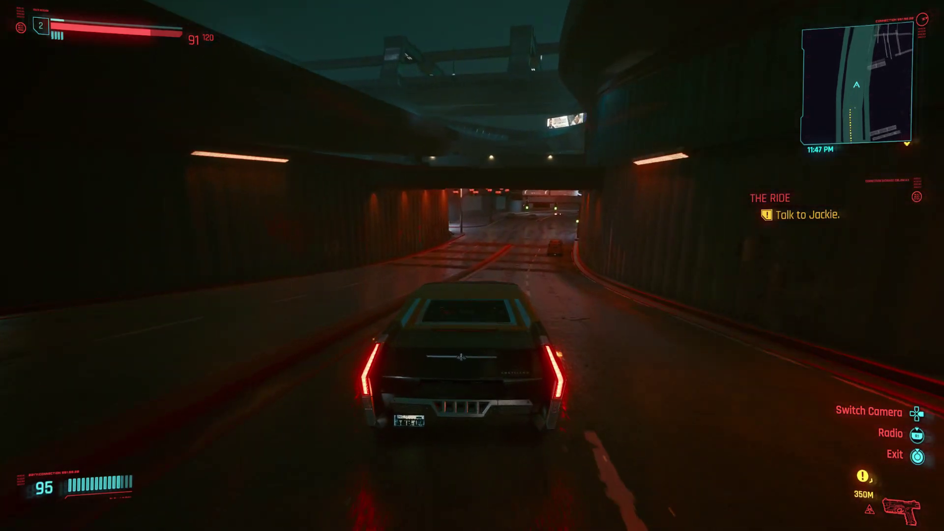
pyautogui.press('s')
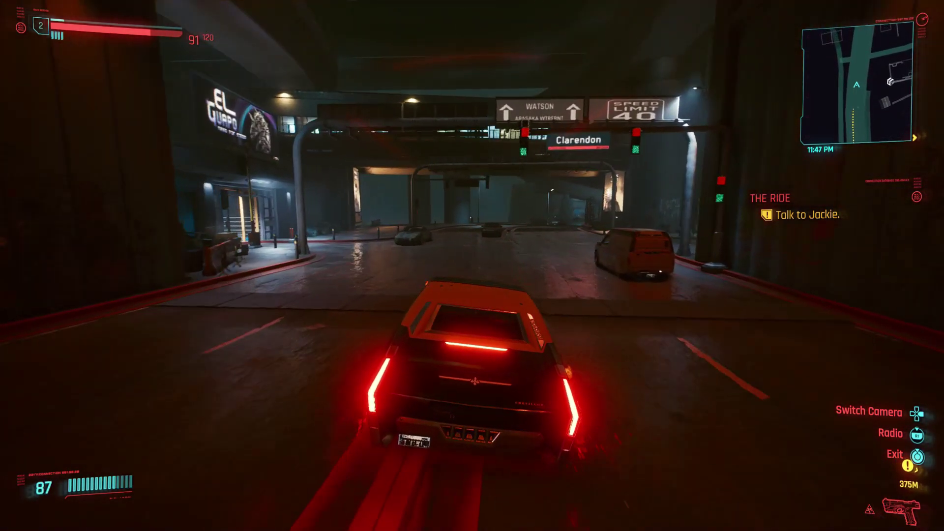
# Step: Turn right onto the Clarendon street and follow its bend to the left
pyautogui.press('w')
pyautogui.press('d')
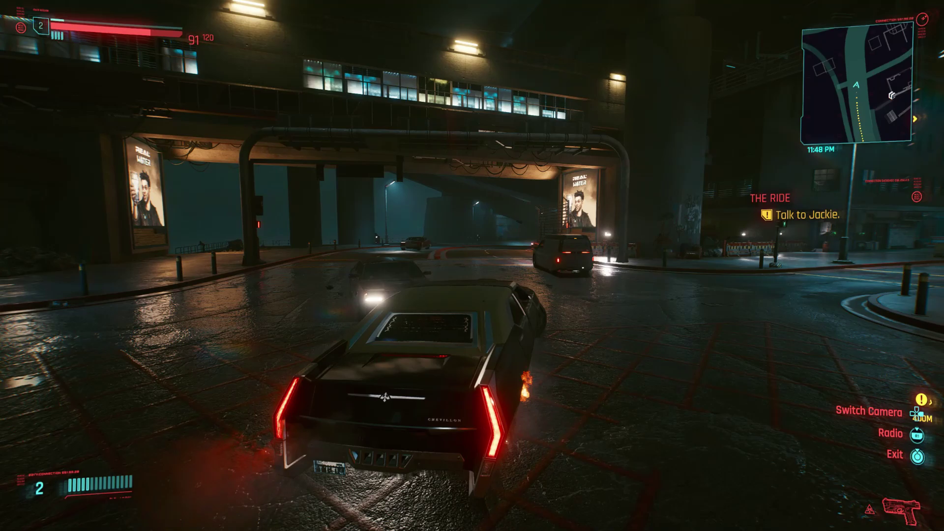
pyautogui.press('w')
pyautogui.press('d')
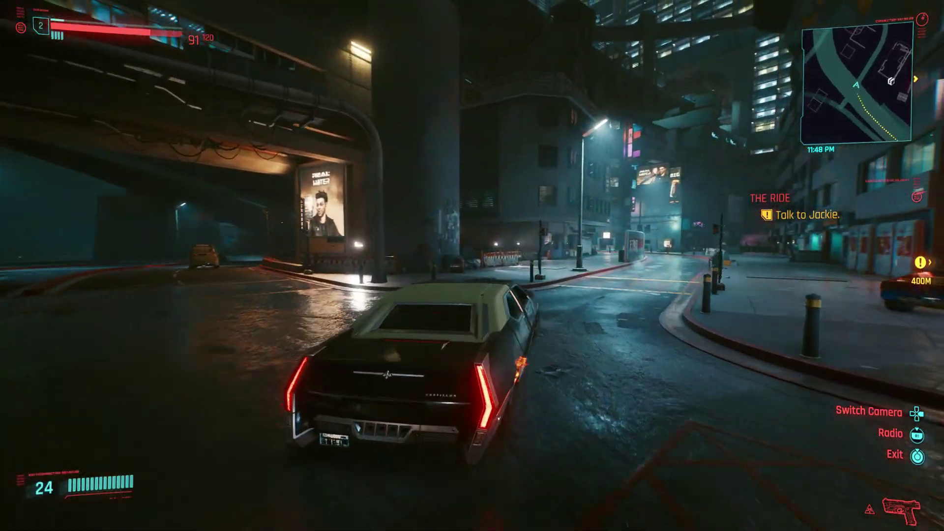
pyautogui.press('w')
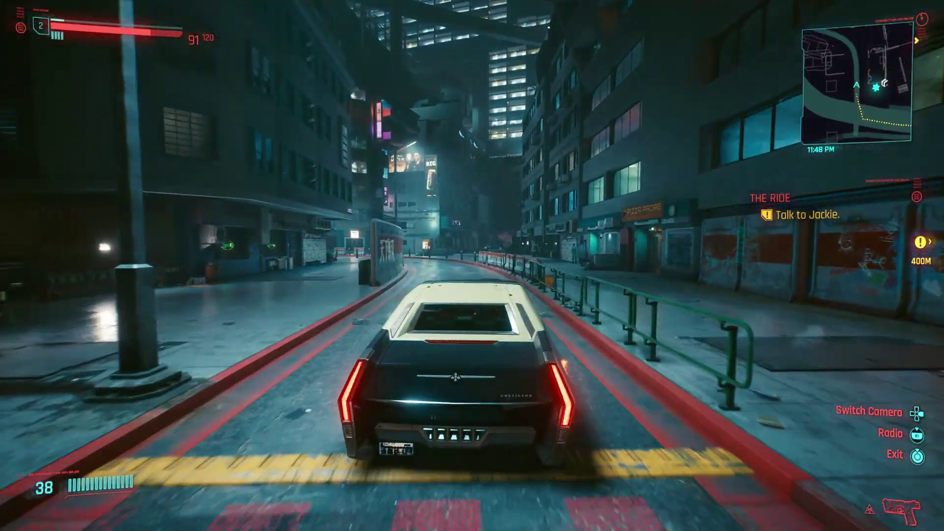
pyautogui.press('a')
pyautogui.press('a')
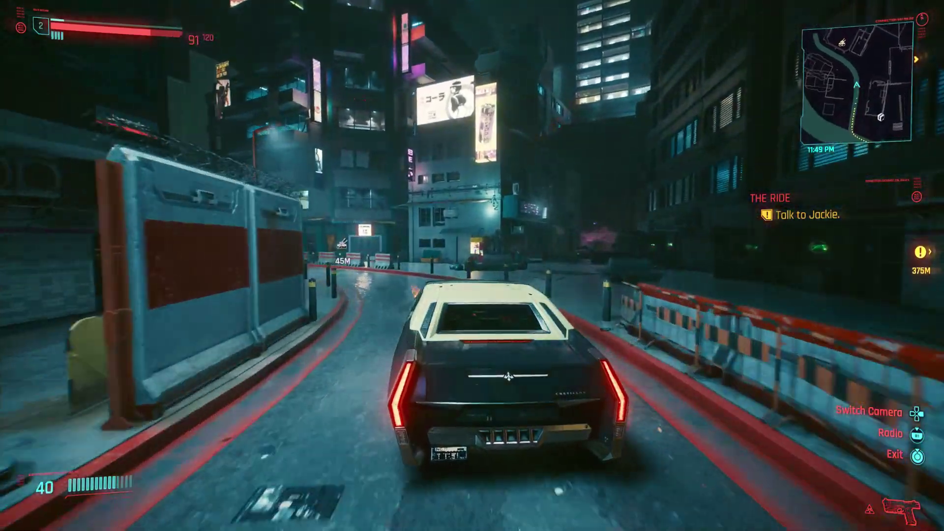